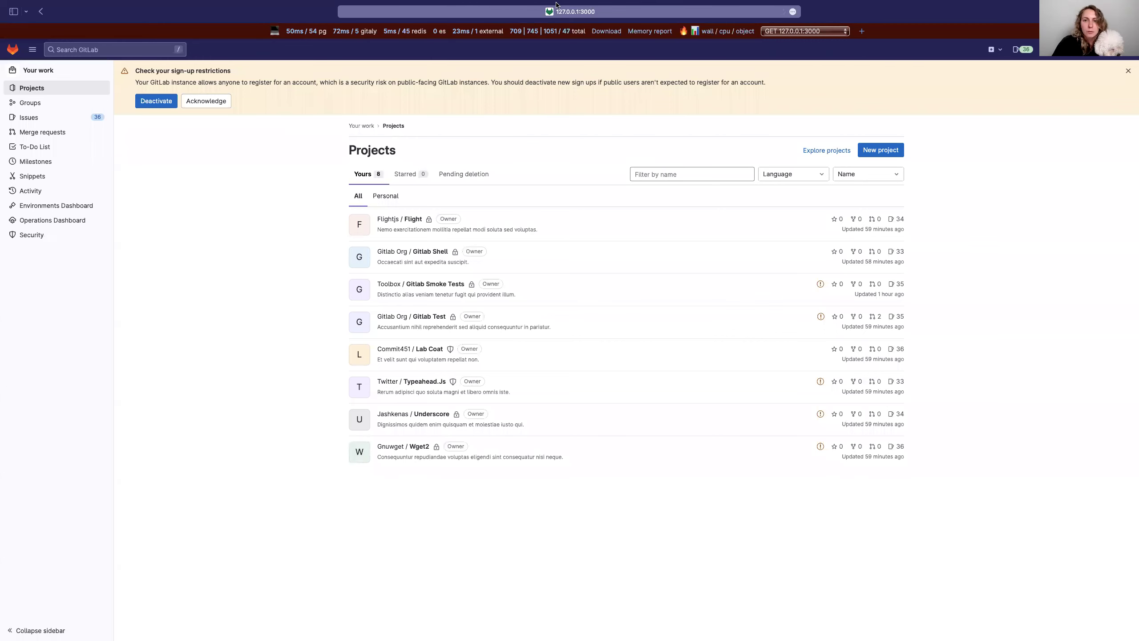
Step: Go to 127.0.0.1:3000/admin and open Settings > Security and Compliance
left_click(625, 13)
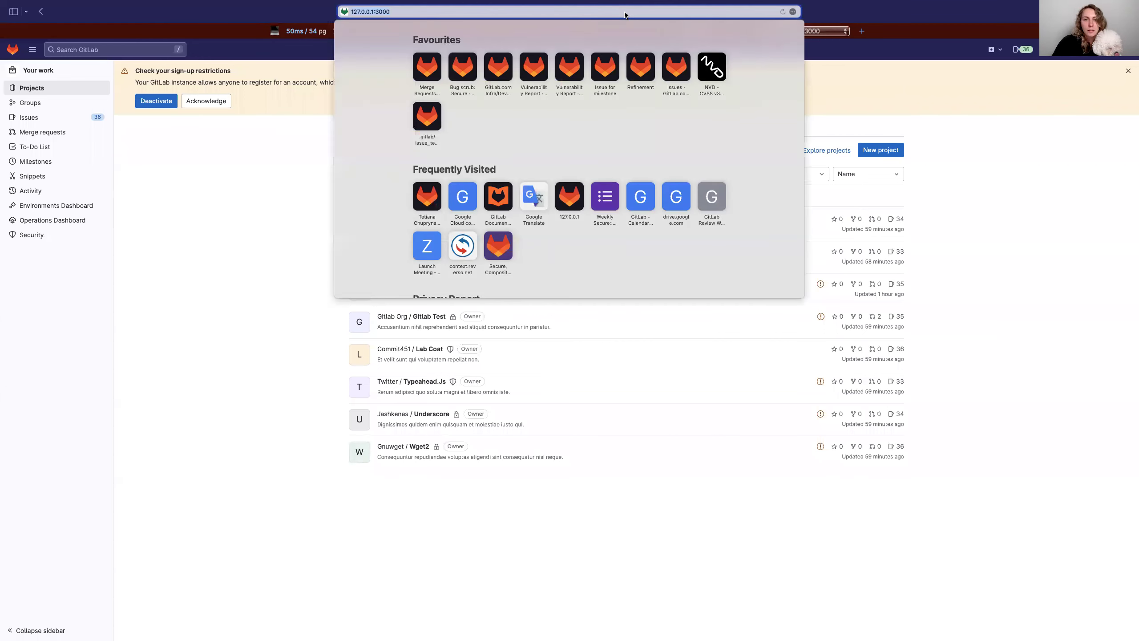
type("1:3000/admin")
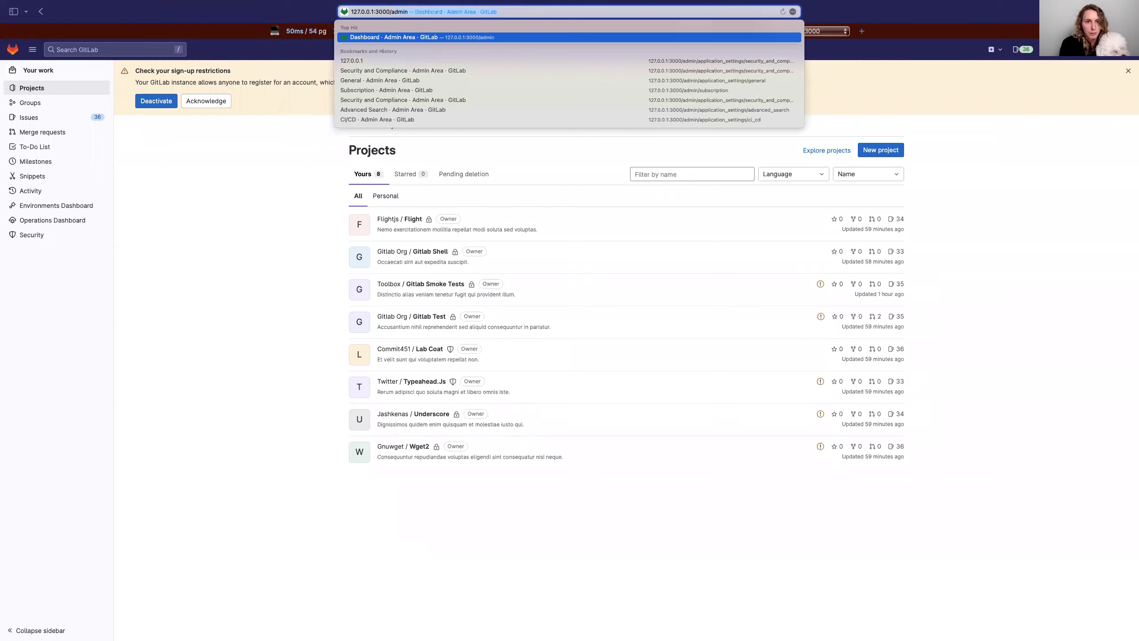
key("Return")
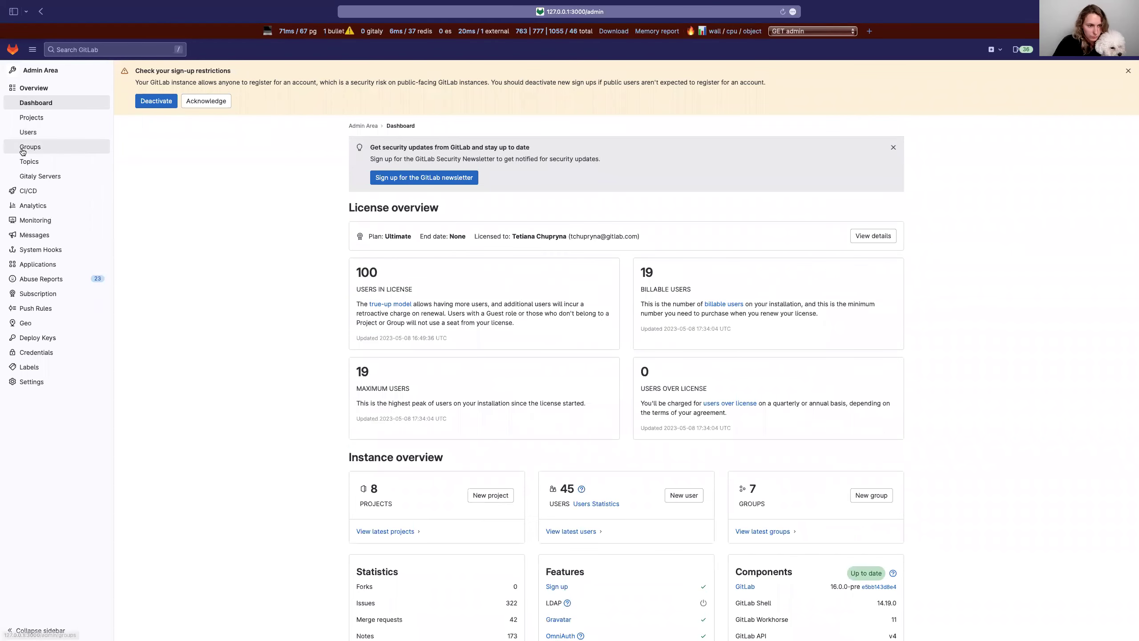
mouse_move(33, 381)
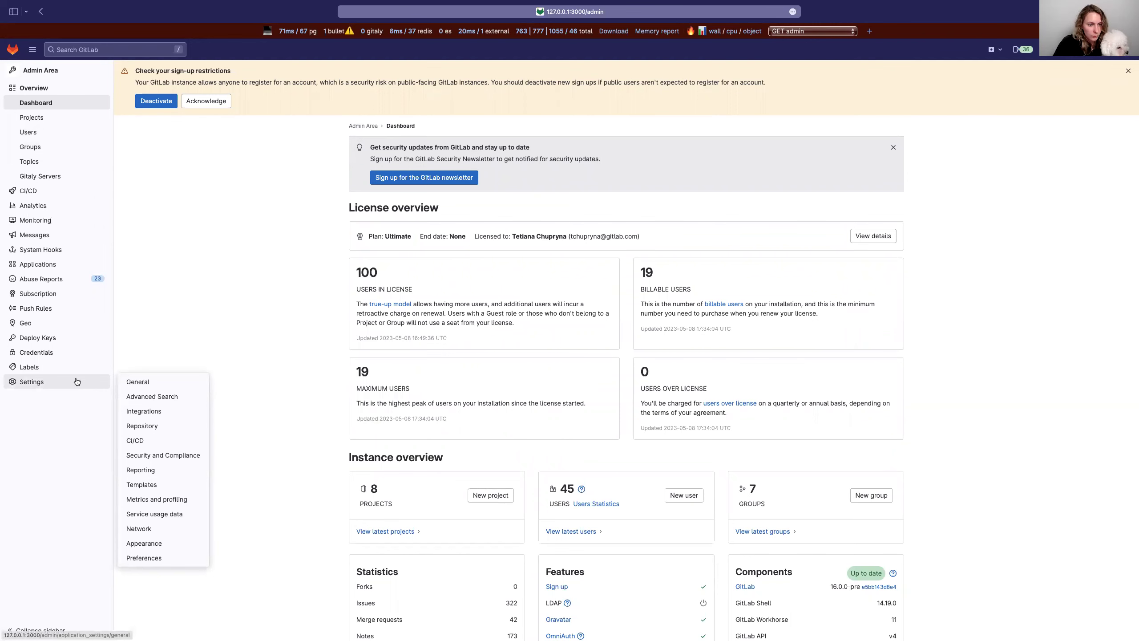
left_click(179, 457)
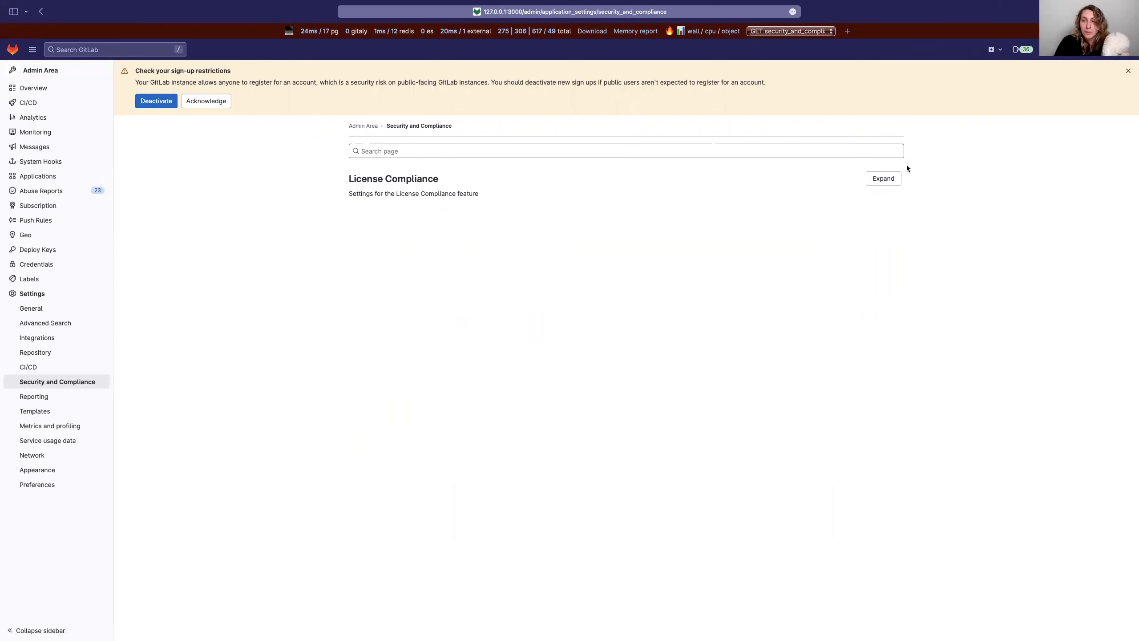
Step: Expand License Compliance, enable gem, maven and nuget package registry types, and save
left_click(886, 178)
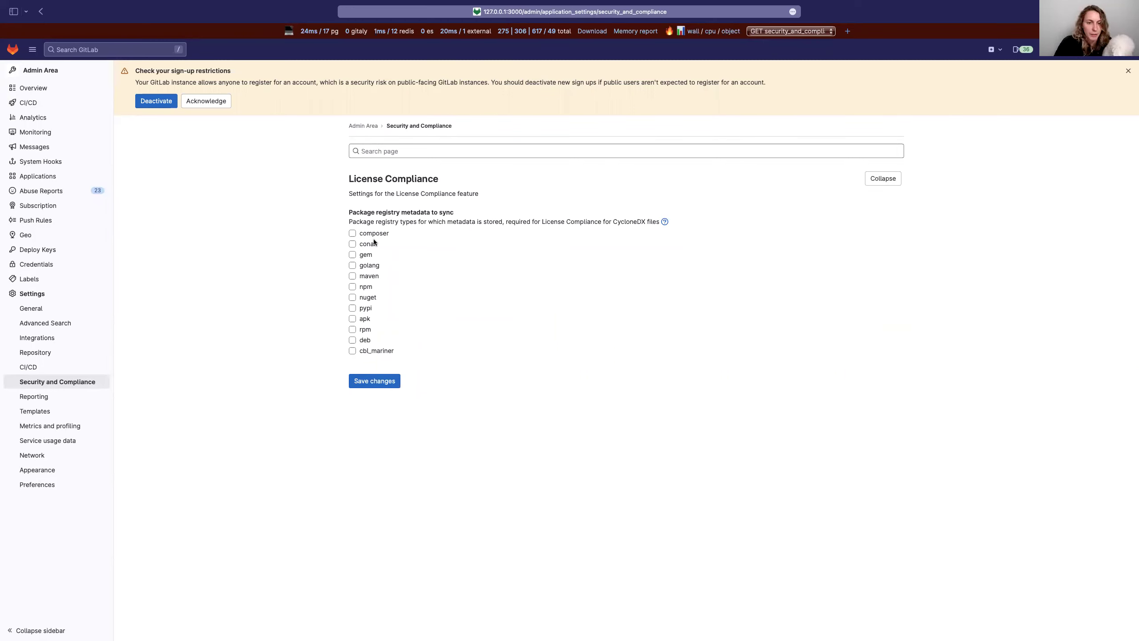
left_click(365, 256)
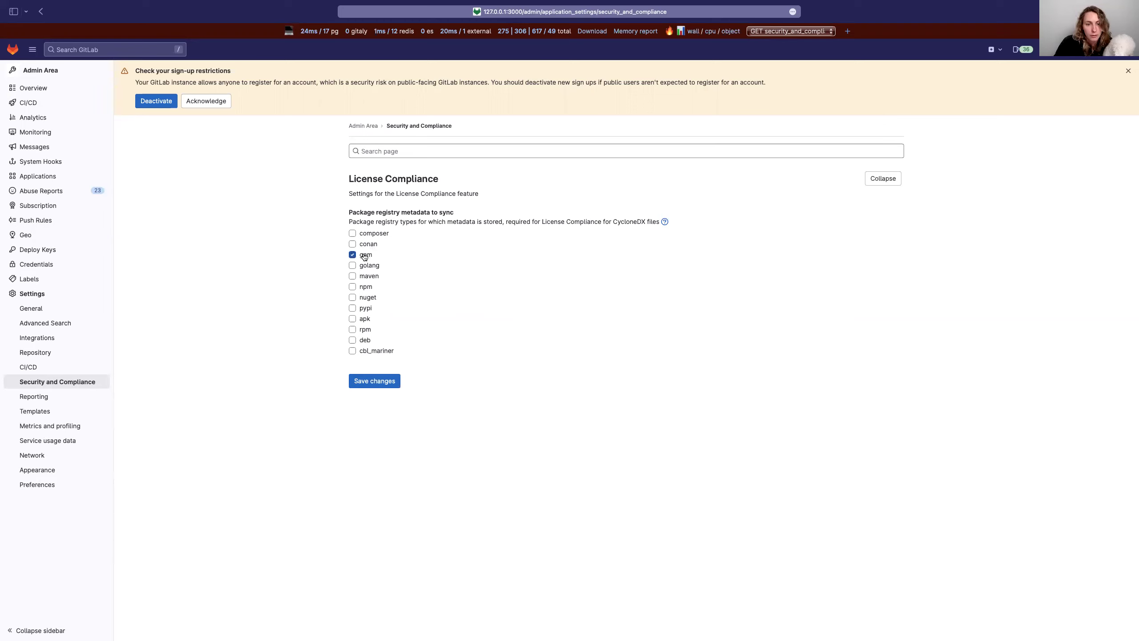
left_click(364, 277)
left_click(364, 297)
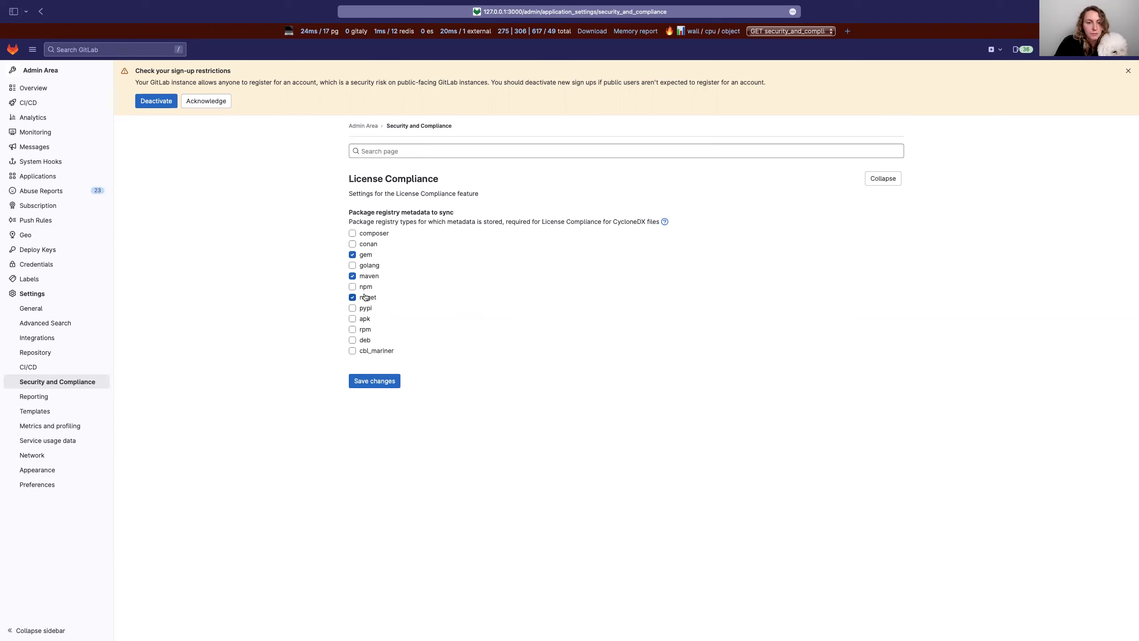
left_click(377, 385)
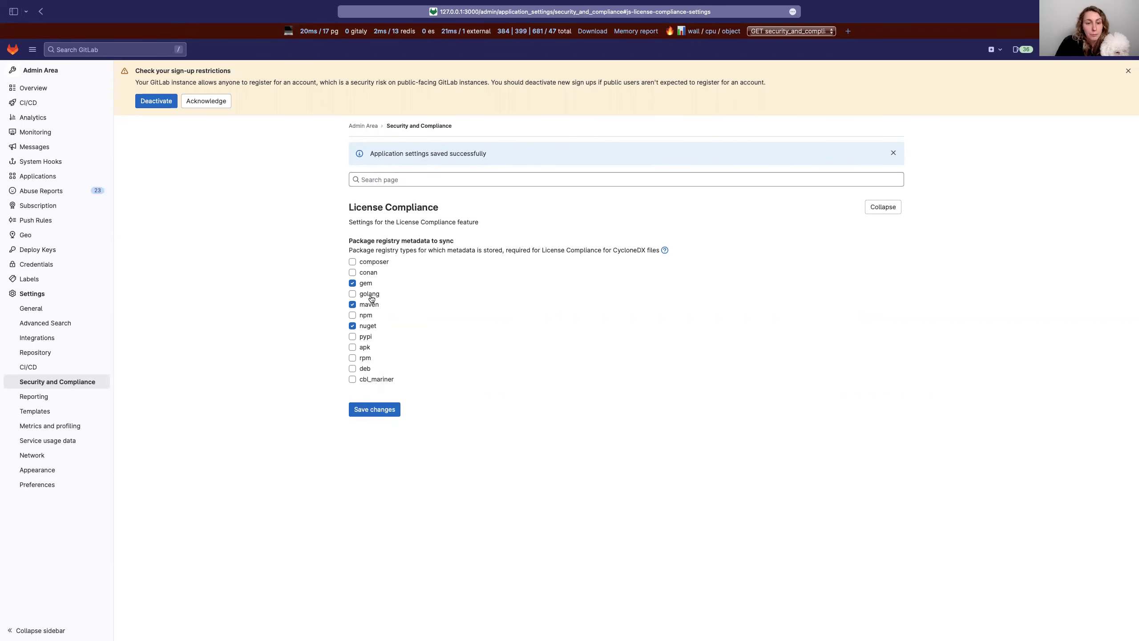
Step: Enable composer, conan, golang, npm, pypi, apk, rpm, deb and cbl_mariner, then save
left_click(372, 264)
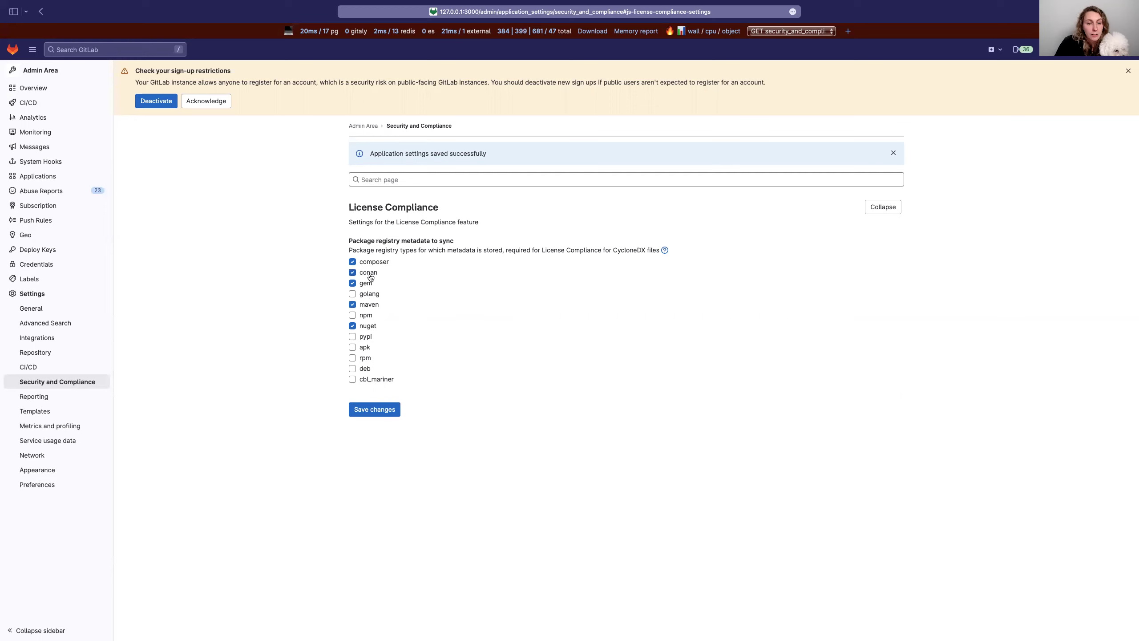
left_click(367, 295)
left_click(366, 318)
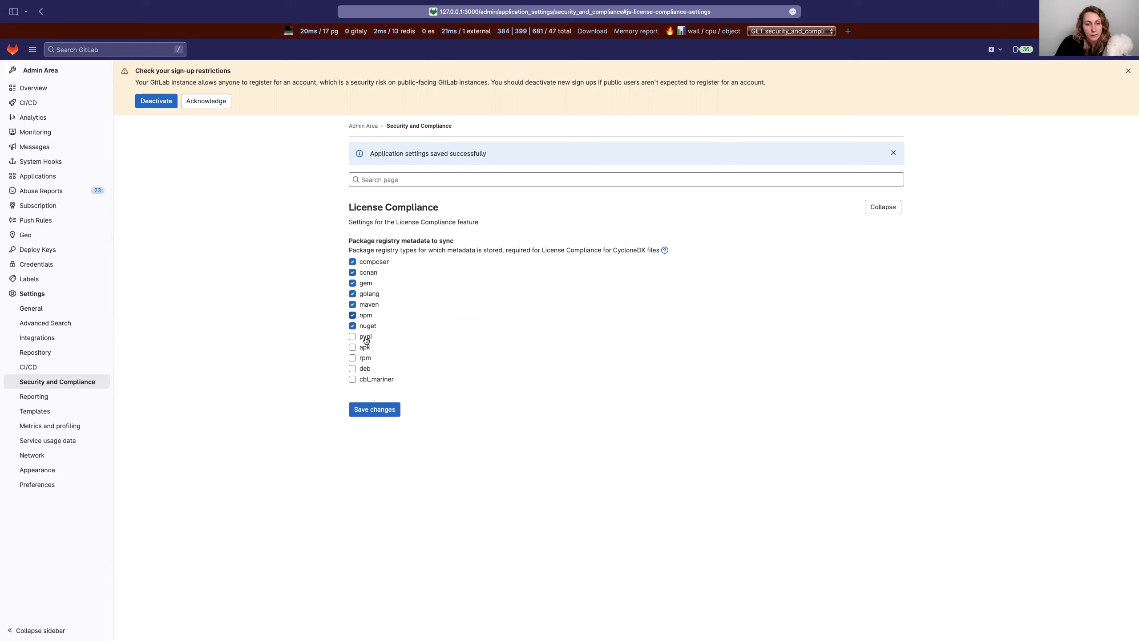
left_click(365, 338)
left_click(365, 358)
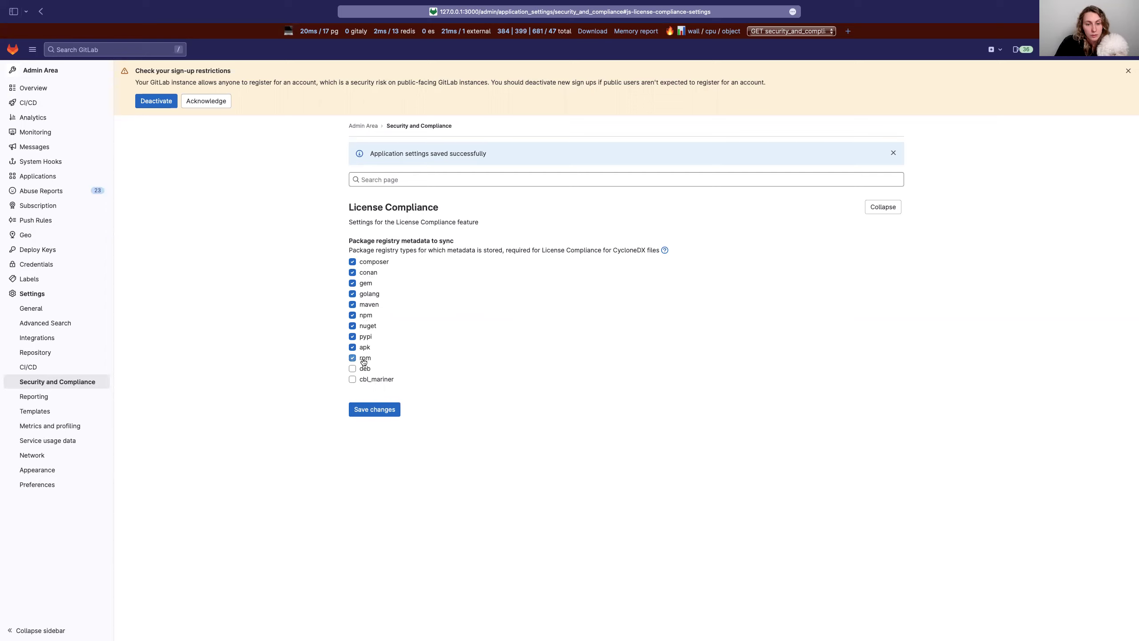
left_click(364, 370)
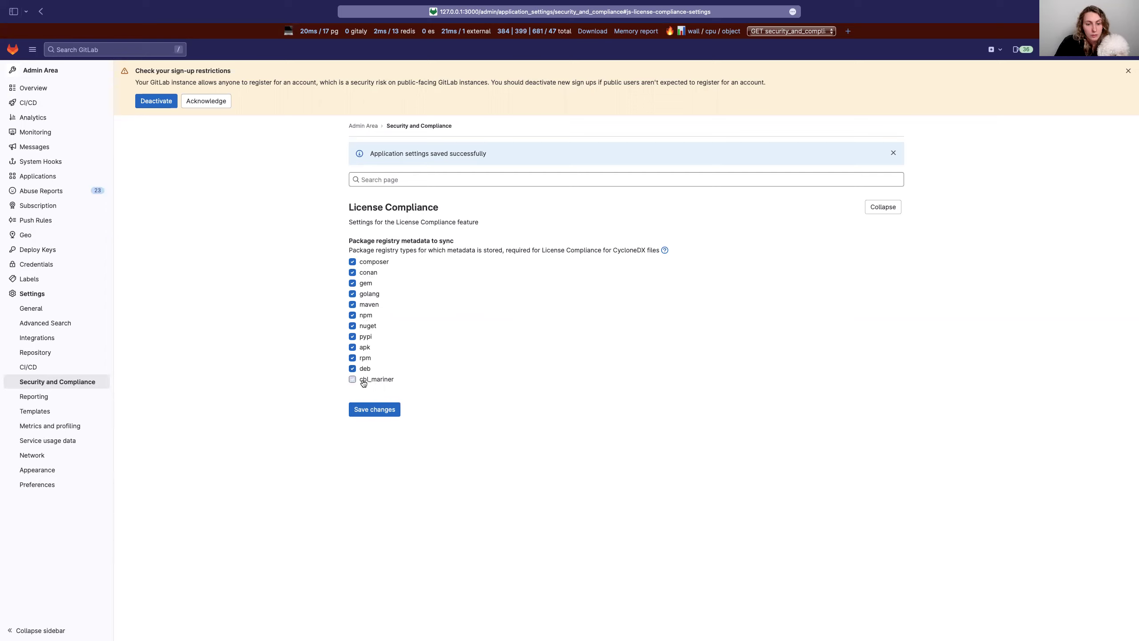
left_click(376, 414)
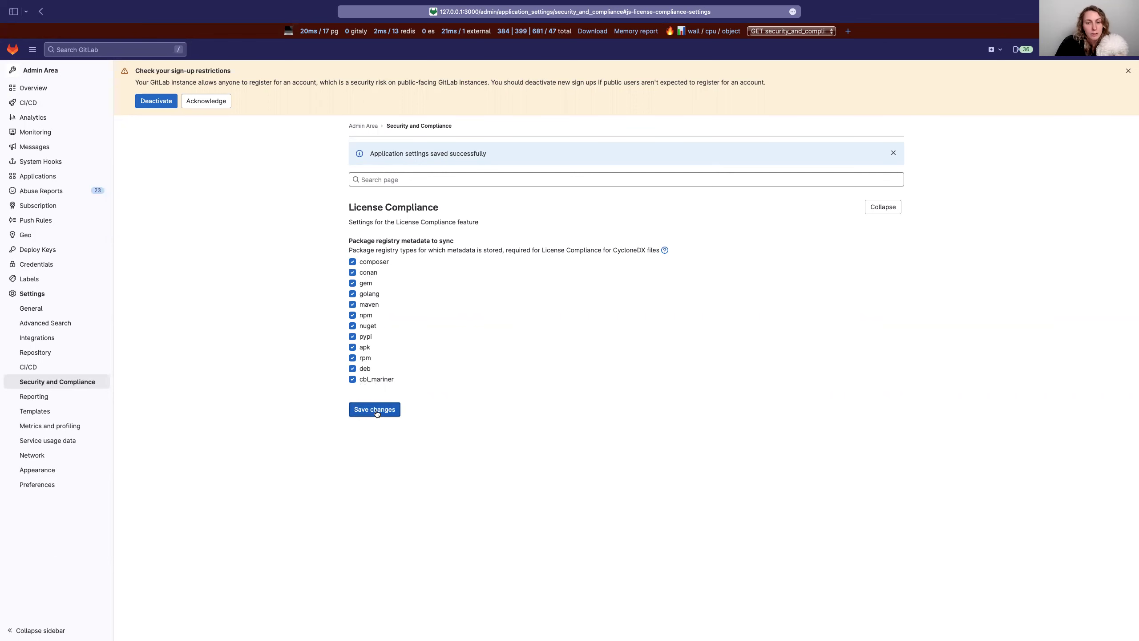
left_click(375, 413)
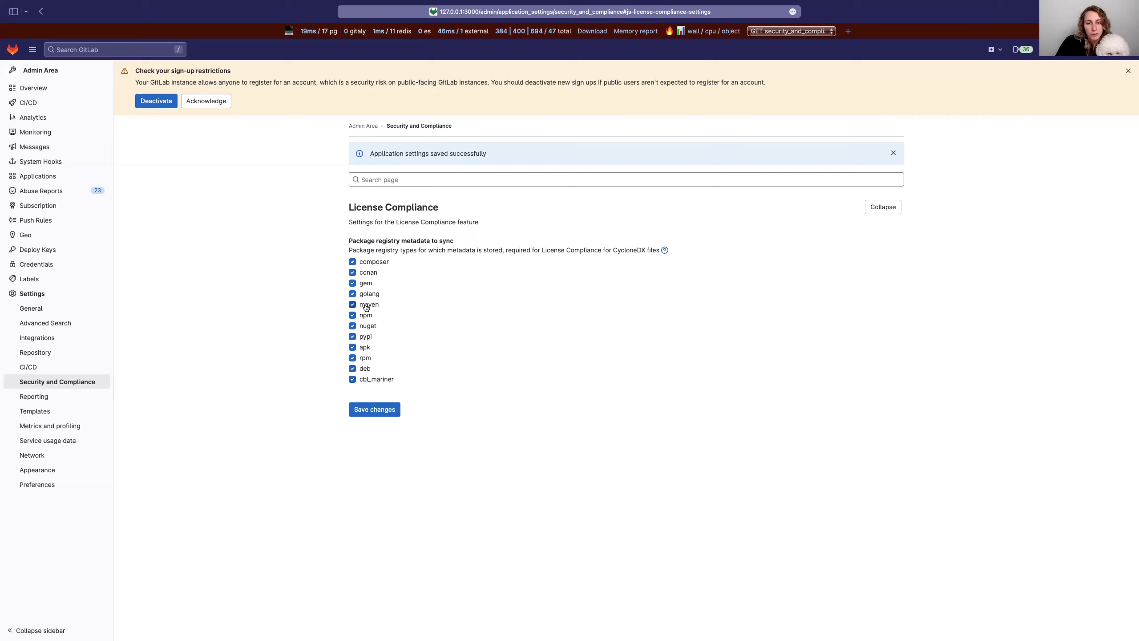
Step: Untick maven and save the License Compliance package registry types
left_click(366, 308)
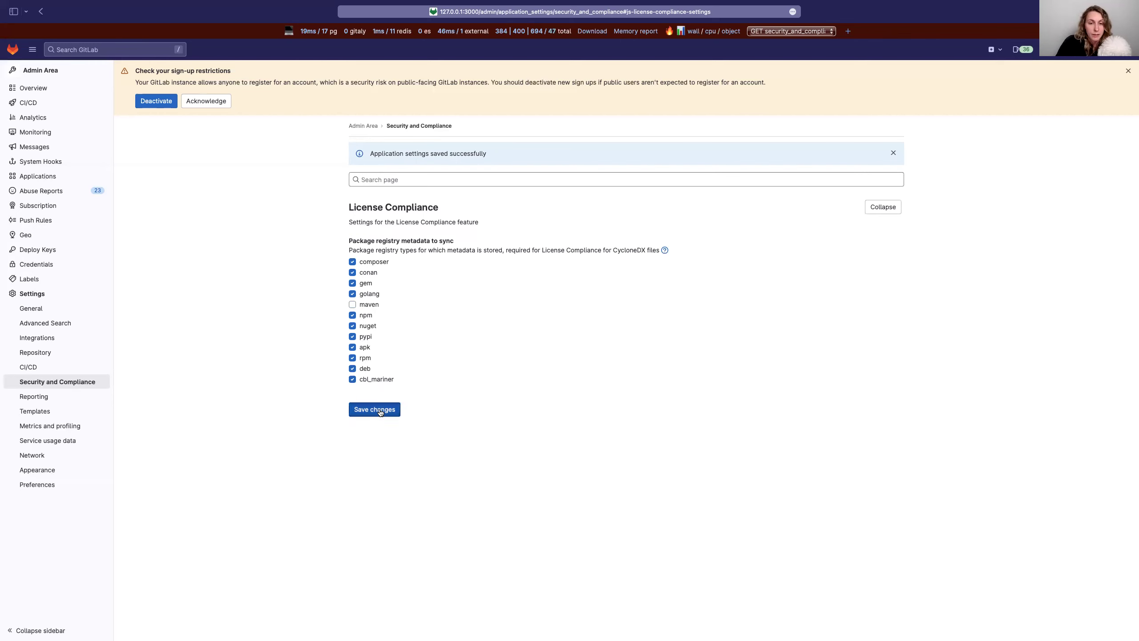
left_click(380, 411)
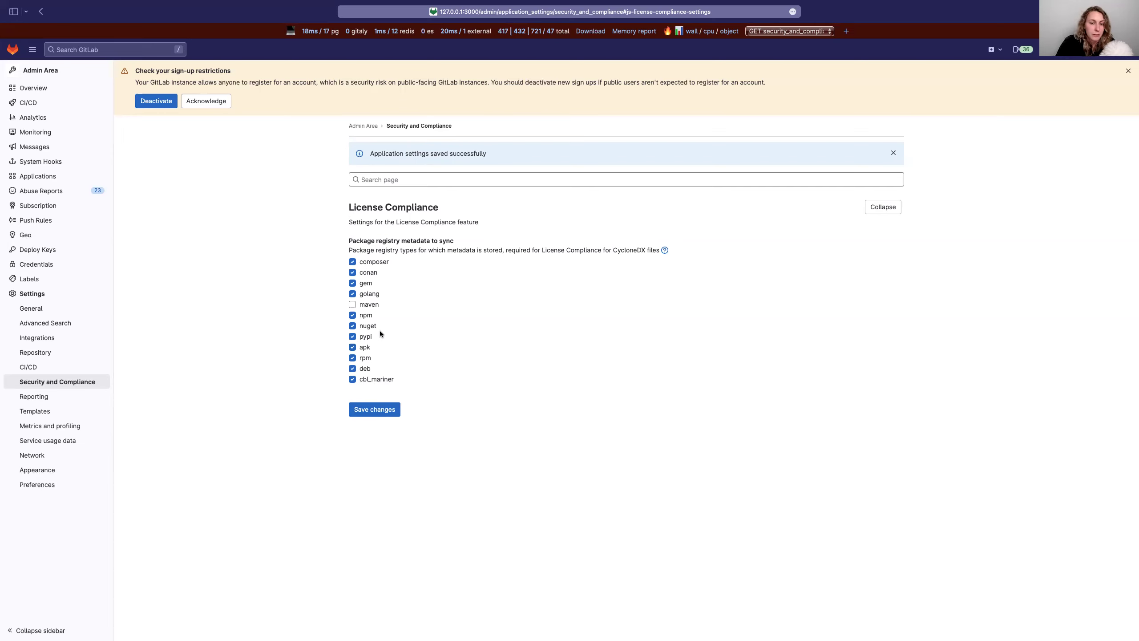
Step: In RubyMine, inspect package_metadata_purl_types_names in application_setting.rb
key("ctrl+Right")
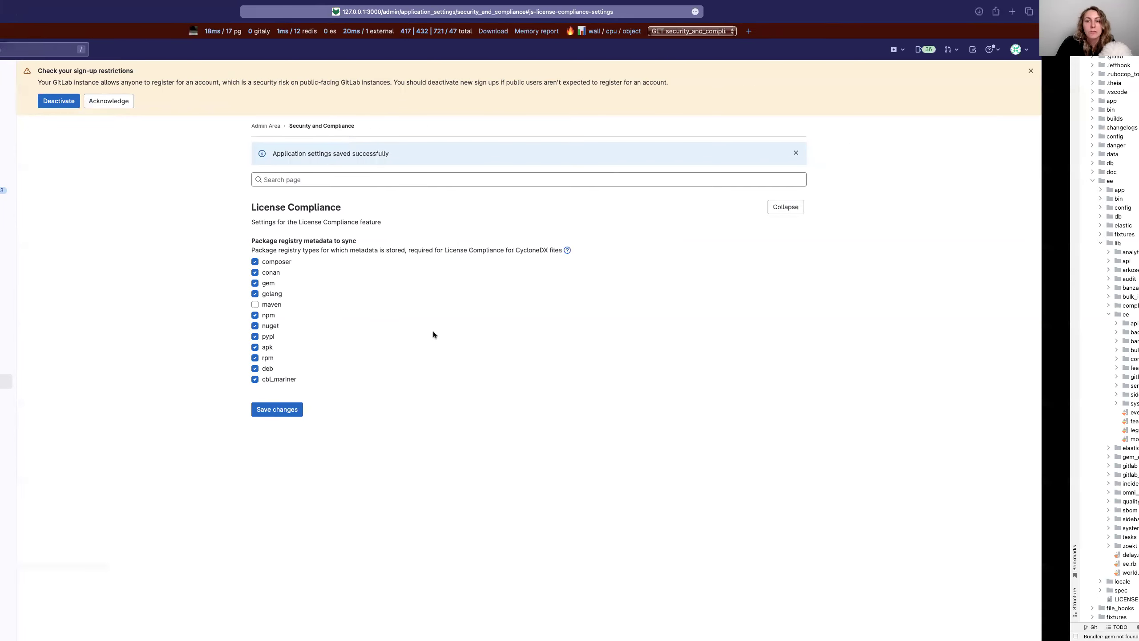
type("2")
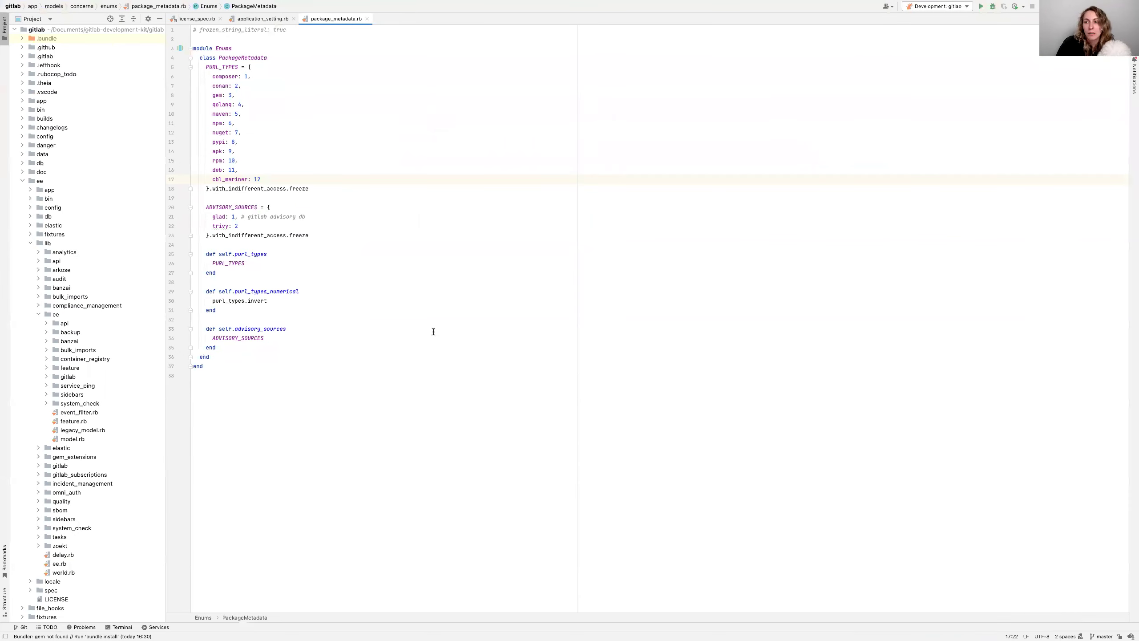
left_click(264, 20)
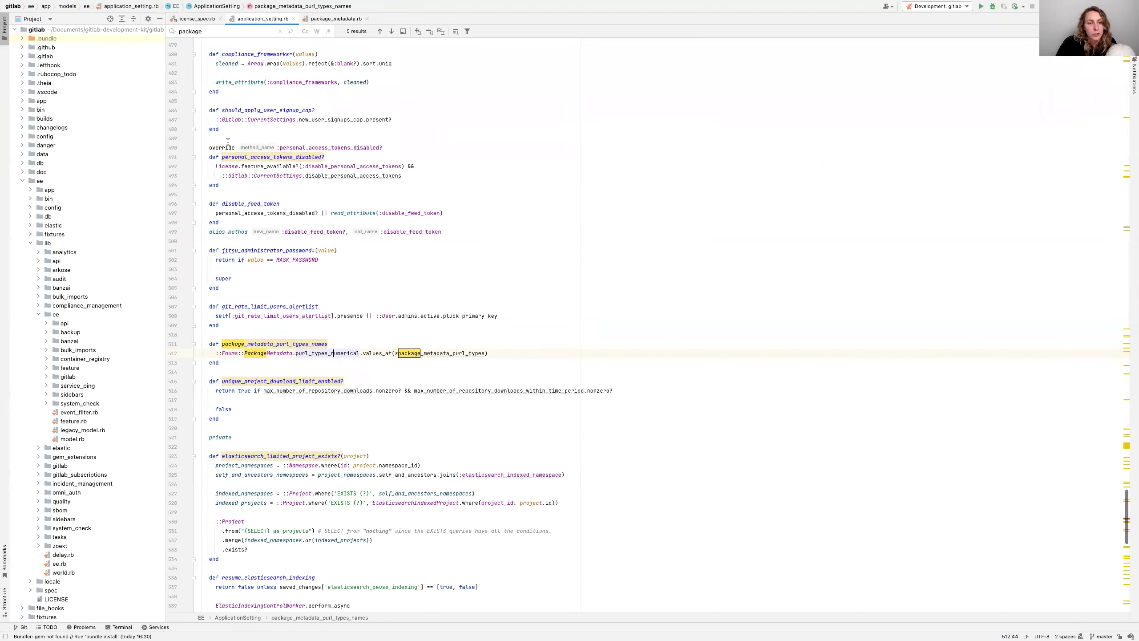
mouse_move(222, 346)
left_mouse_down()
mouse_move(328, 345)
mouse_move(309, 345)
left_mouse_up()
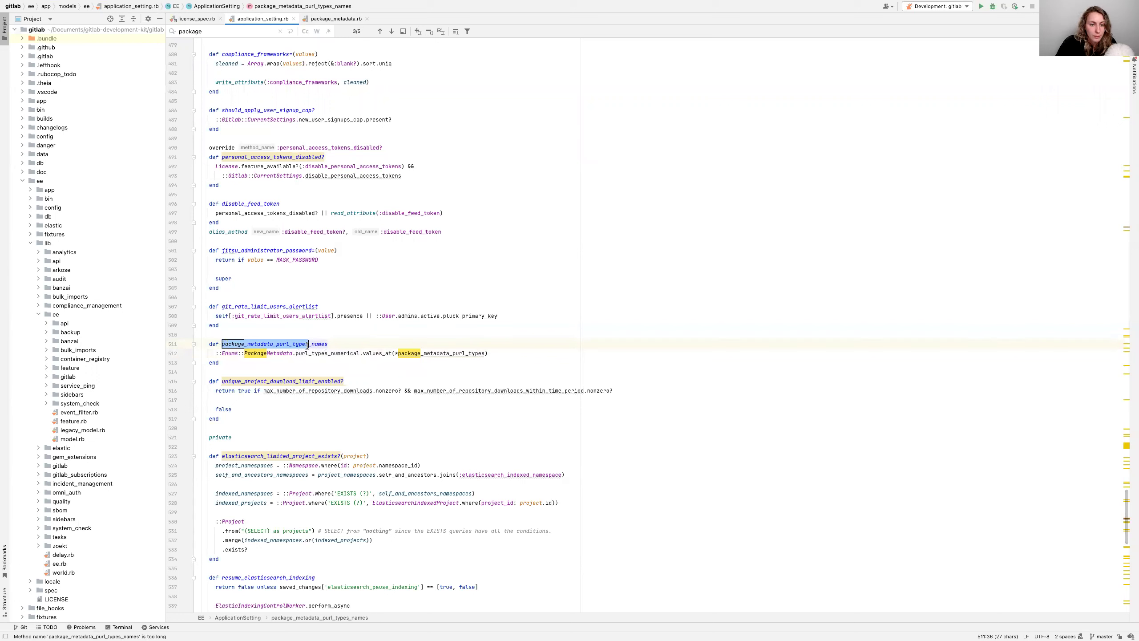
Step: Return to package_metadata.rb and review the Enums module's cbl_mariner entry
left_click(330, 19)
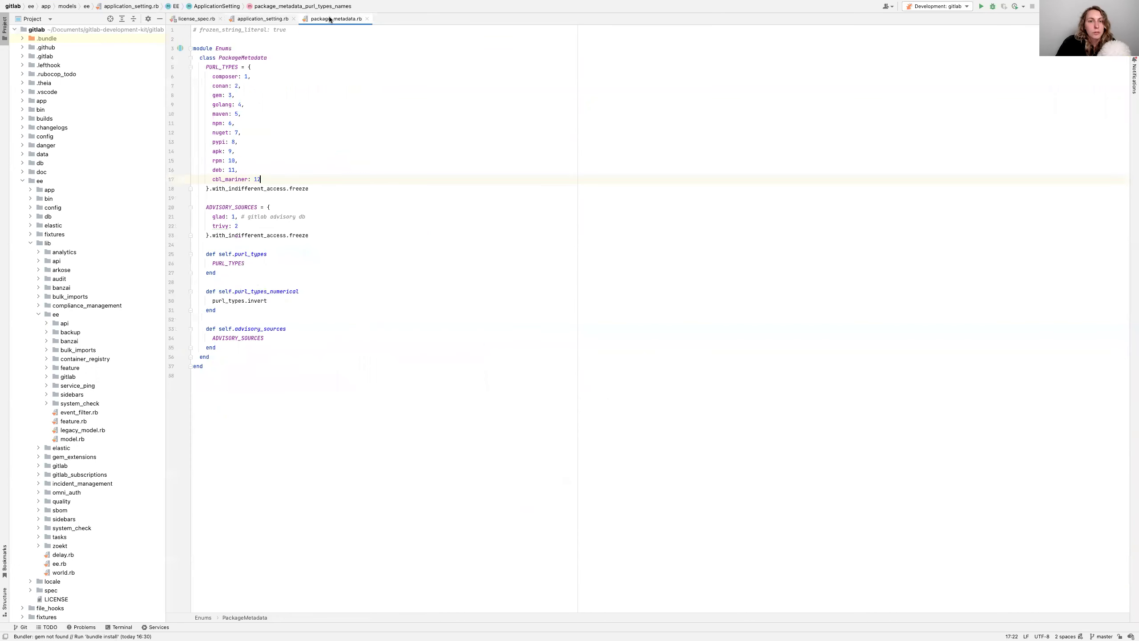
double_click(216, 48)
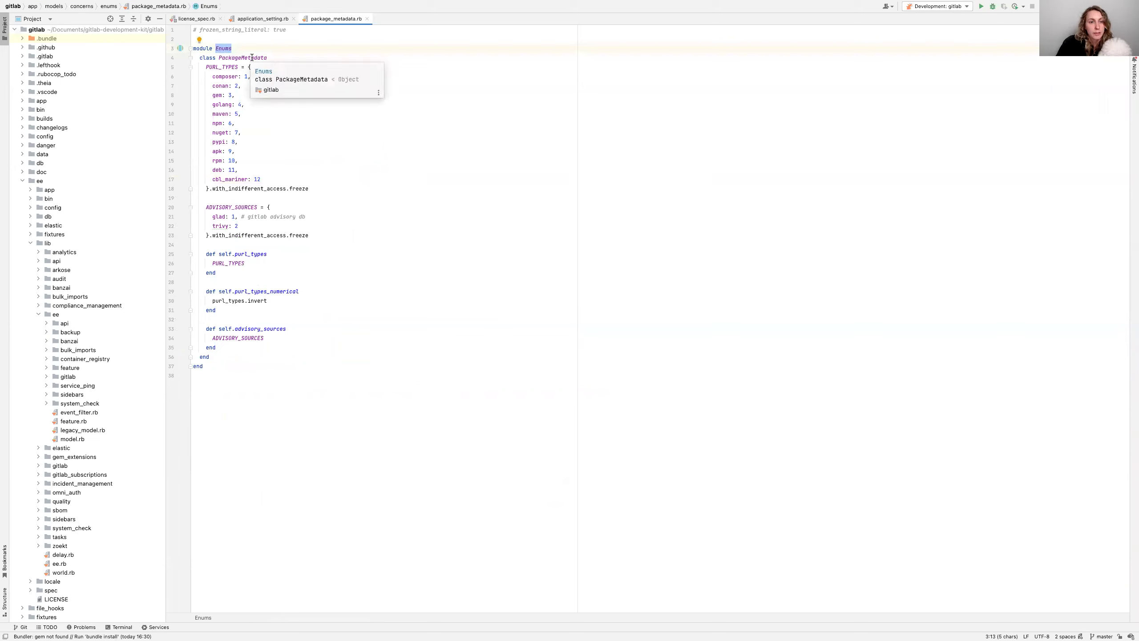
left_click(261, 178)
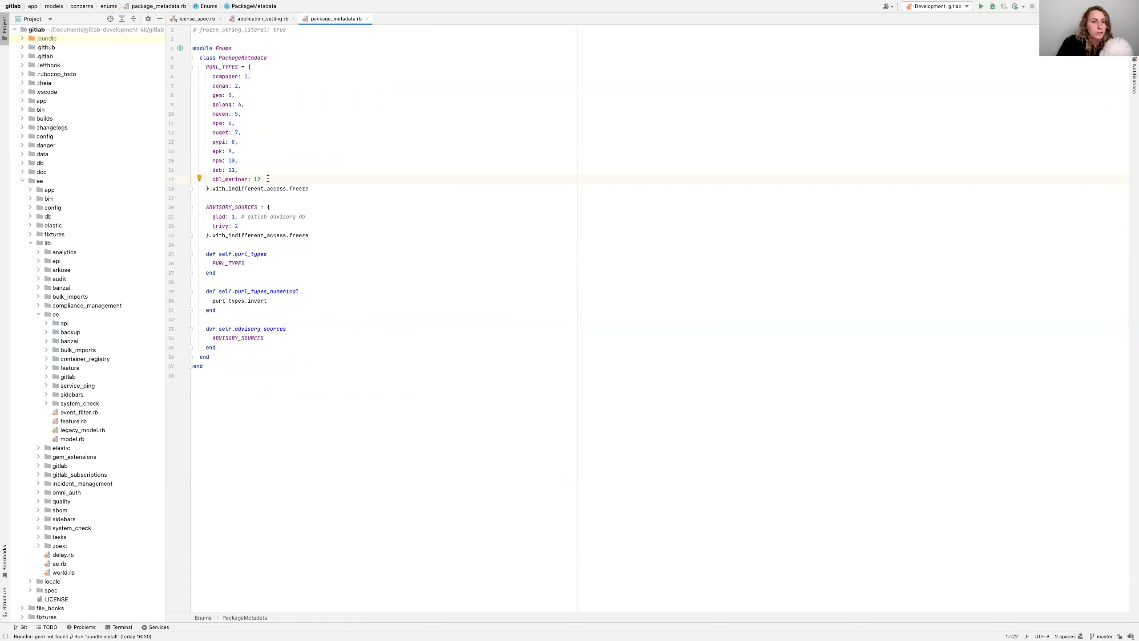
key("ctrl+Left")
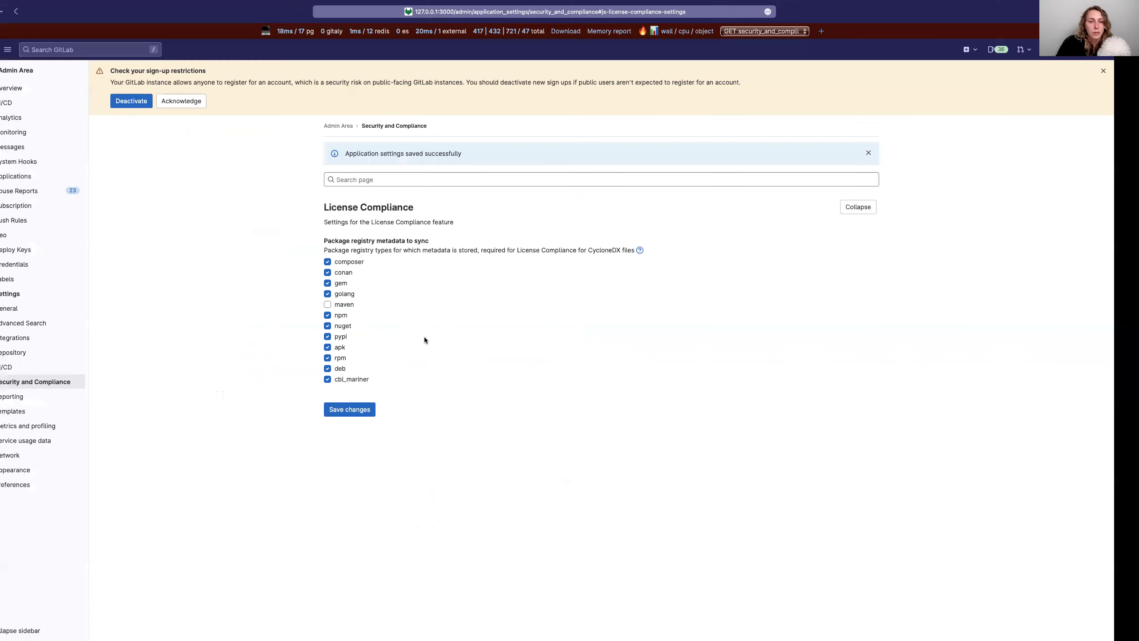